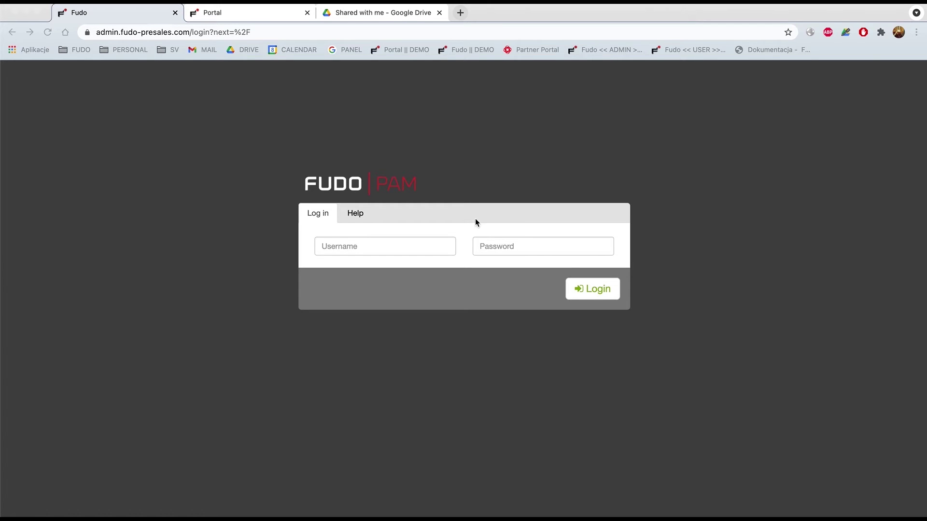
# Switch to the browser tab showing the Fudo PAM training script document
pyautogui.click(383, 15)
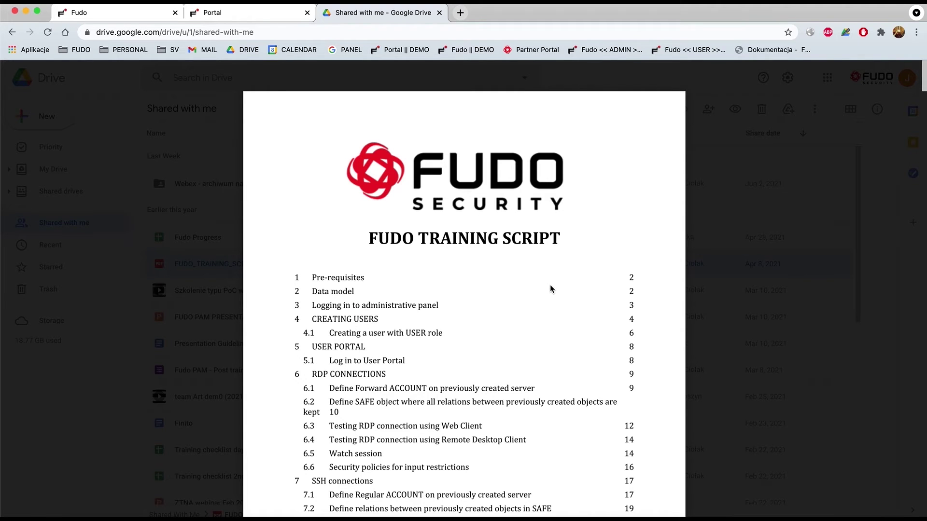
pyautogui.scroll(-2, 550, 289)
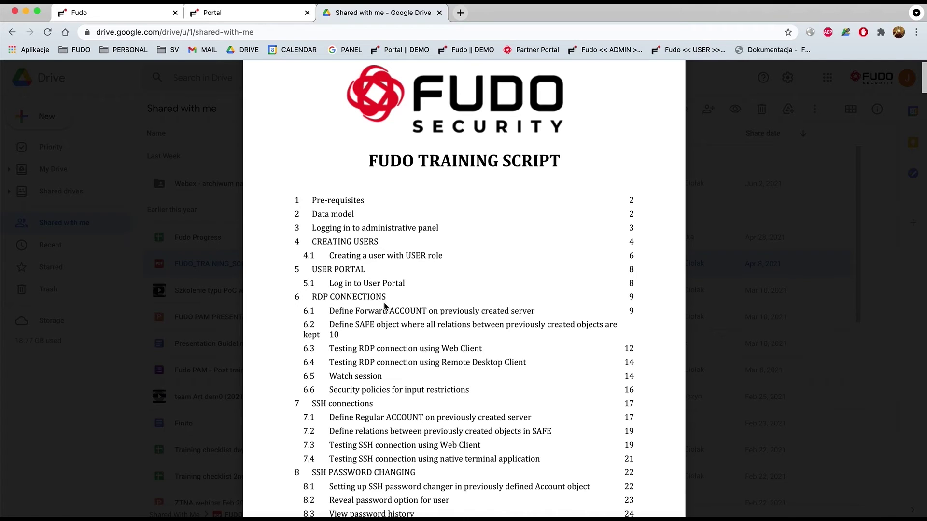
pyautogui.scroll(-3, 393, 358)
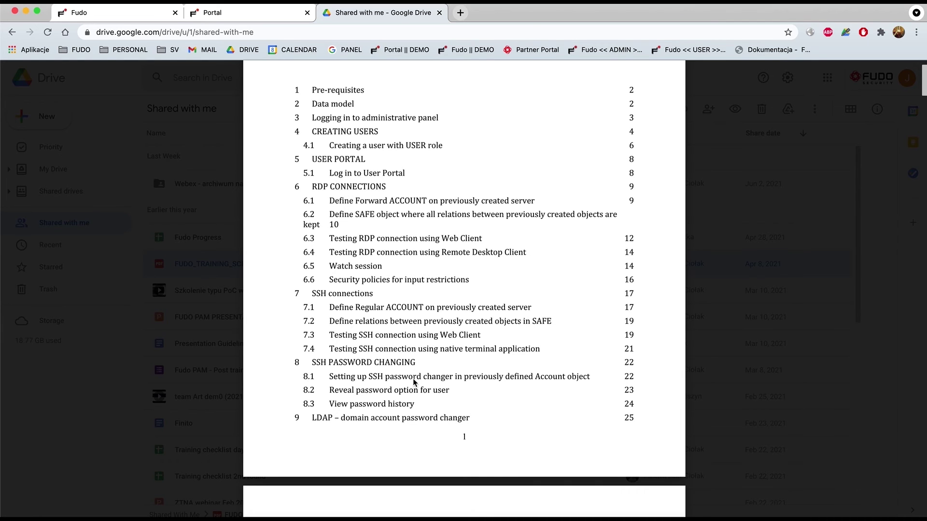
pyautogui.scroll(-3, 403, 410)
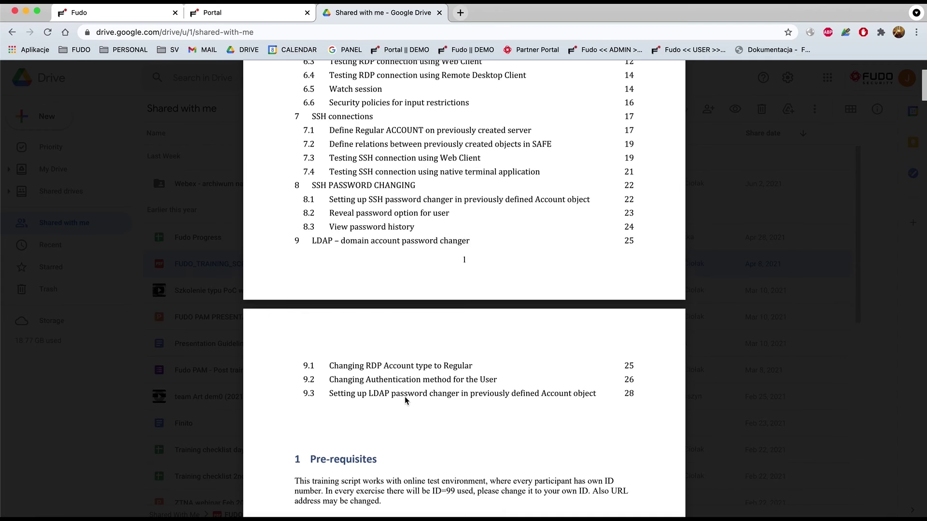
pyautogui.scroll(5, 406, 400)
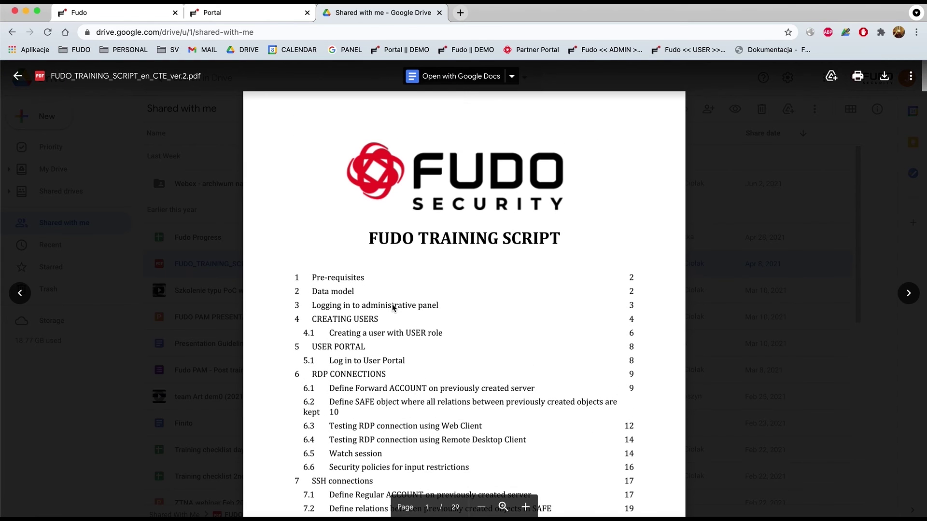